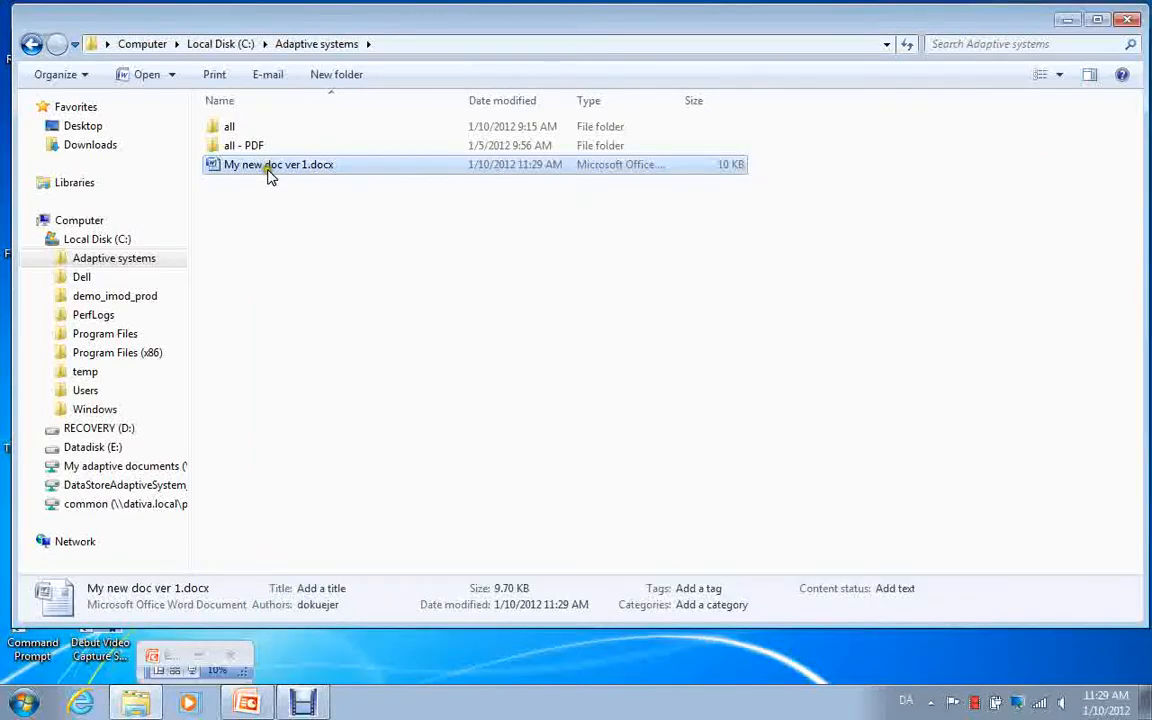
Add VeriLogged functionality to My new doc ver 1.docx, registering it under the Purchase document category from Departments
right_click(268, 175)
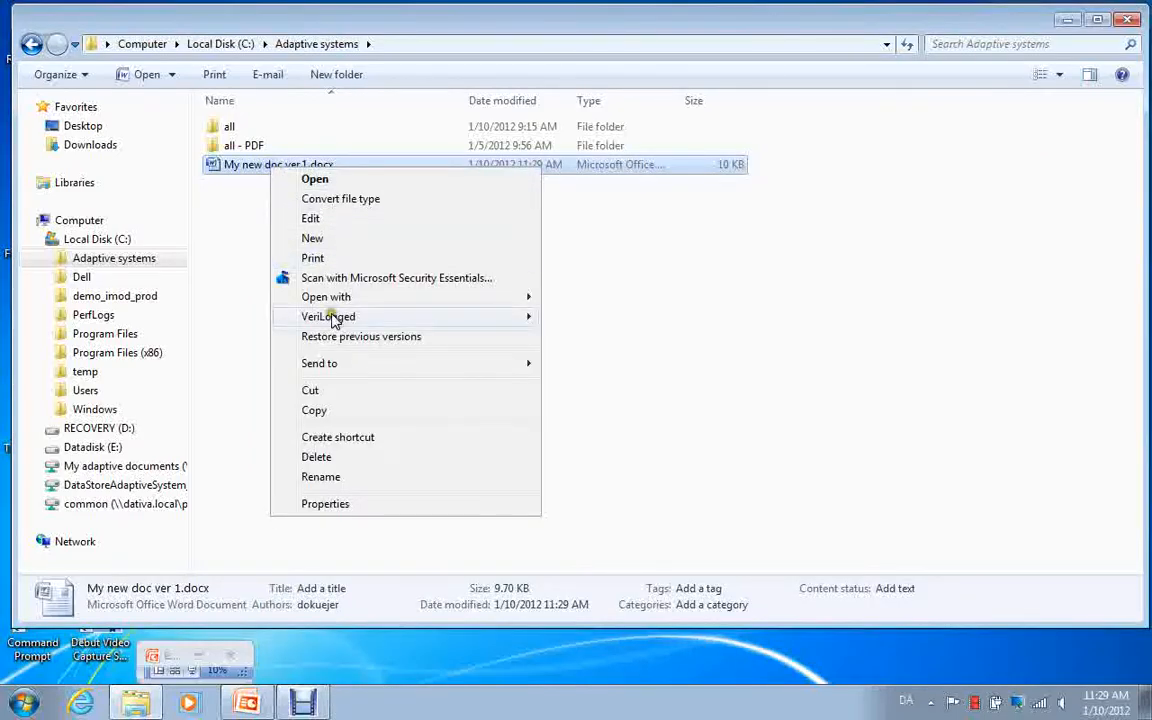
mouse_move(333, 321)
left_click(590, 317)
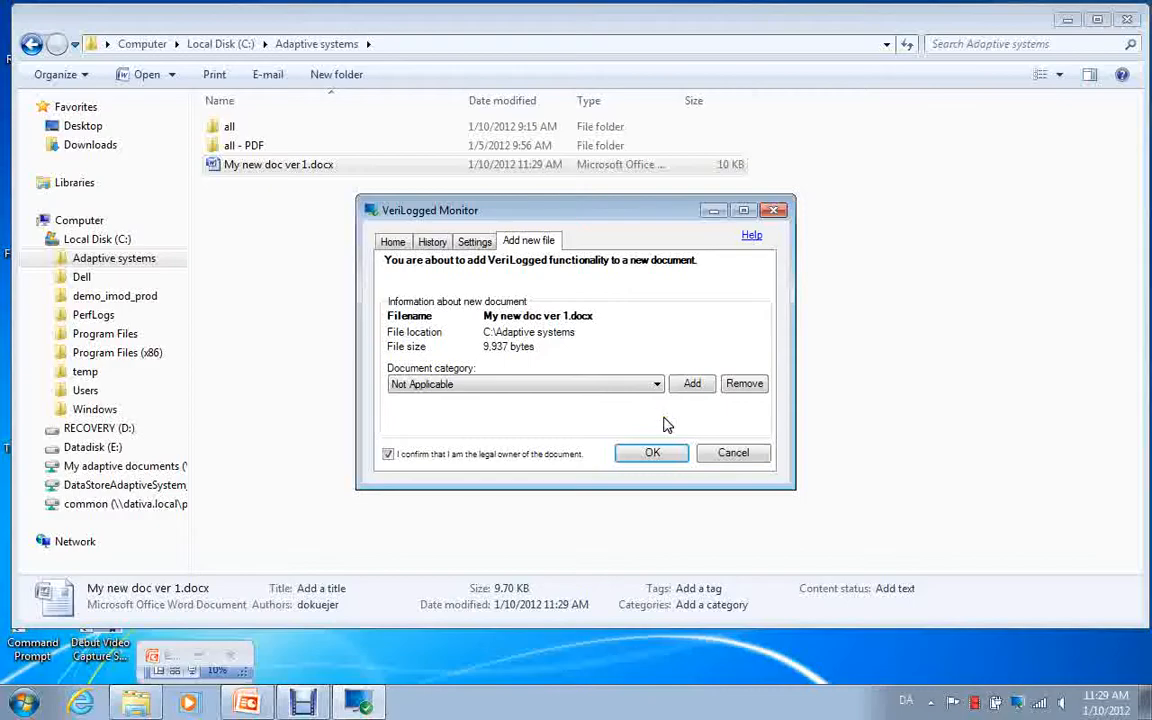
left_click(692, 384)
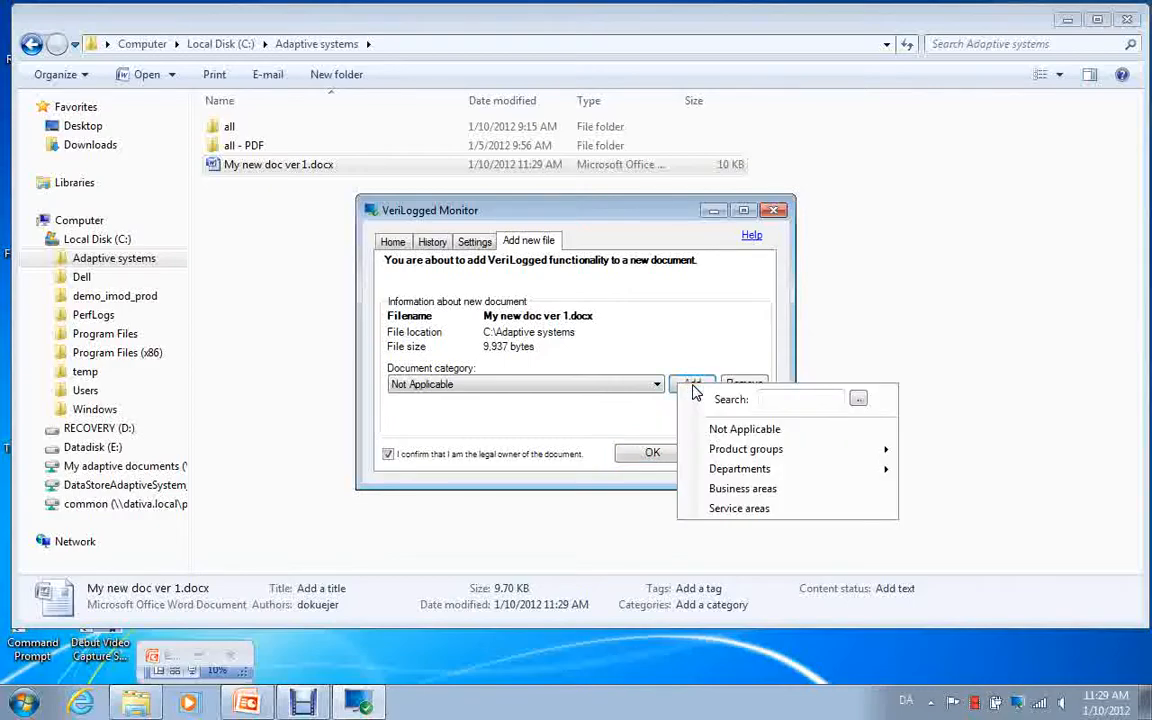
mouse_move(782, 455)
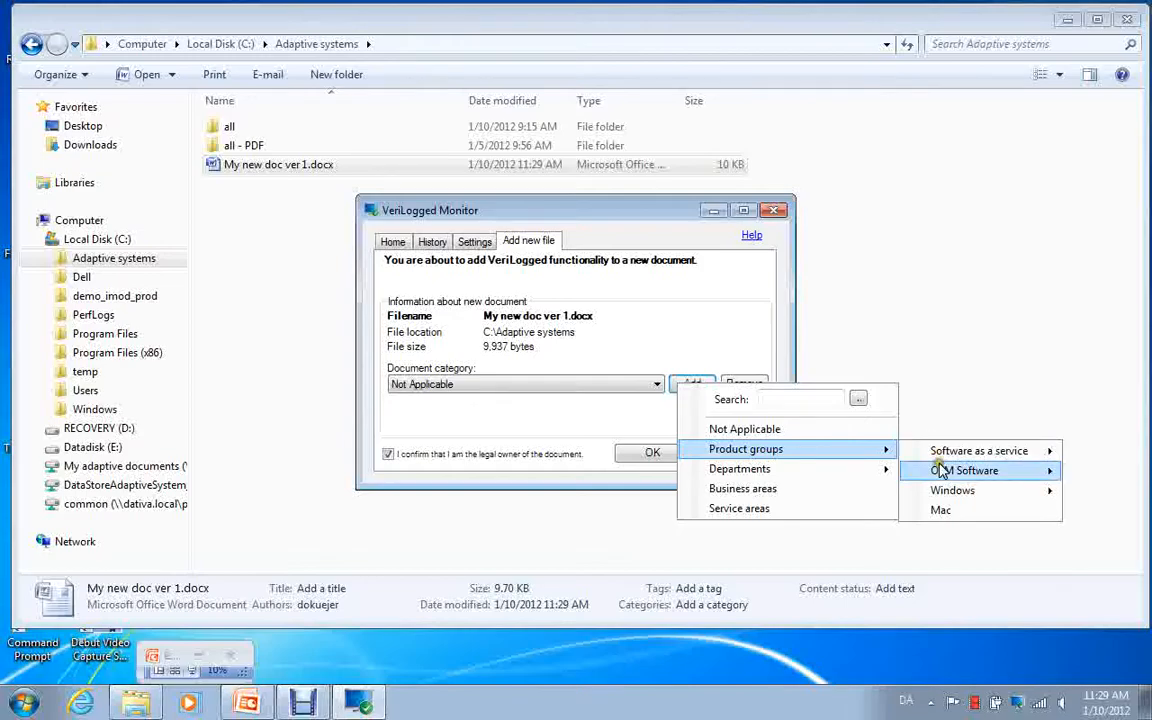
left_click(952, 490)
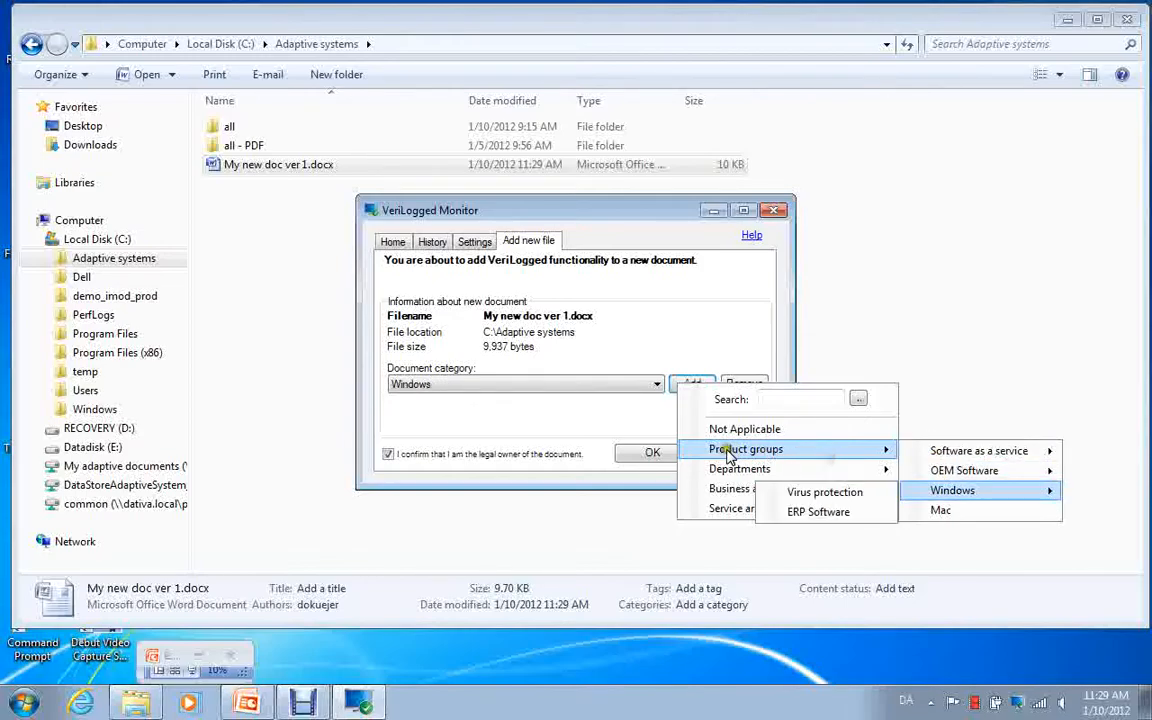
mouse_move(735, 469)
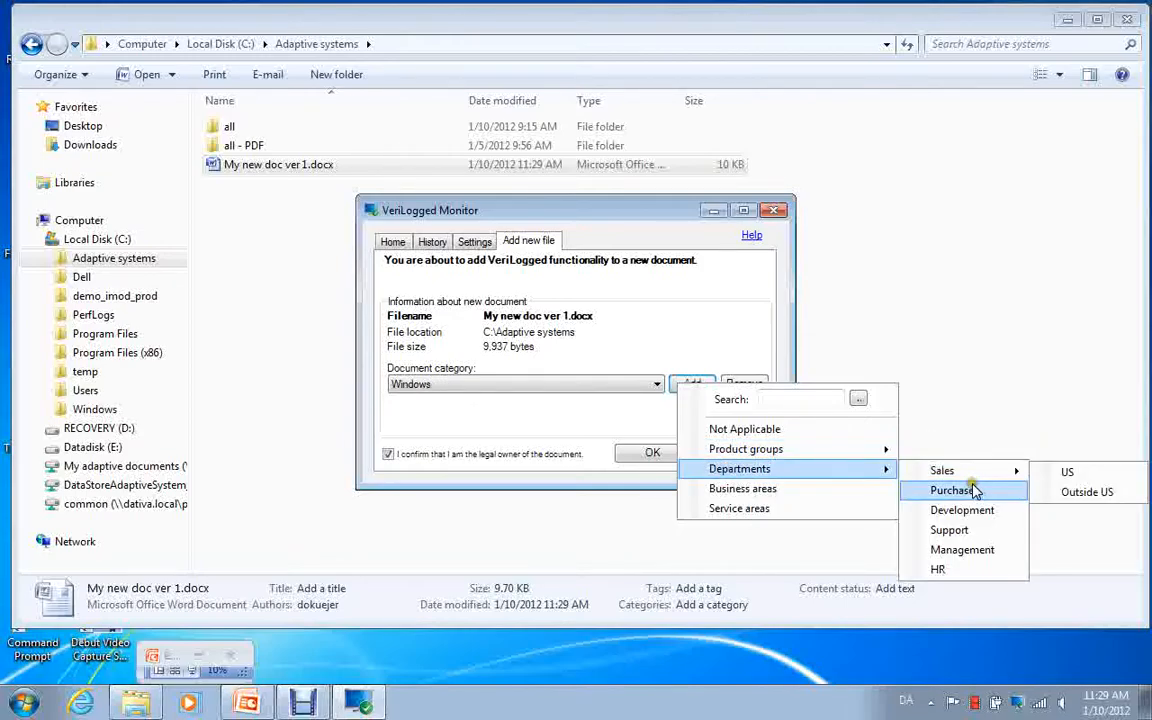
left_click(975, 492)
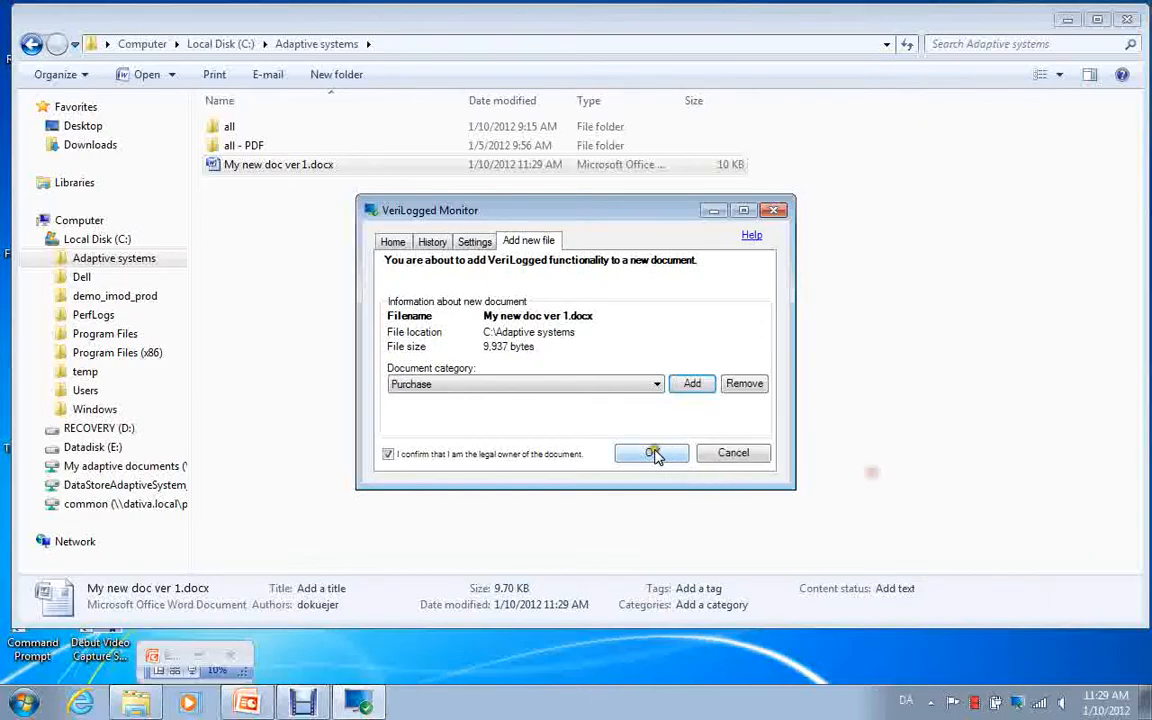
left_click(660, 454)
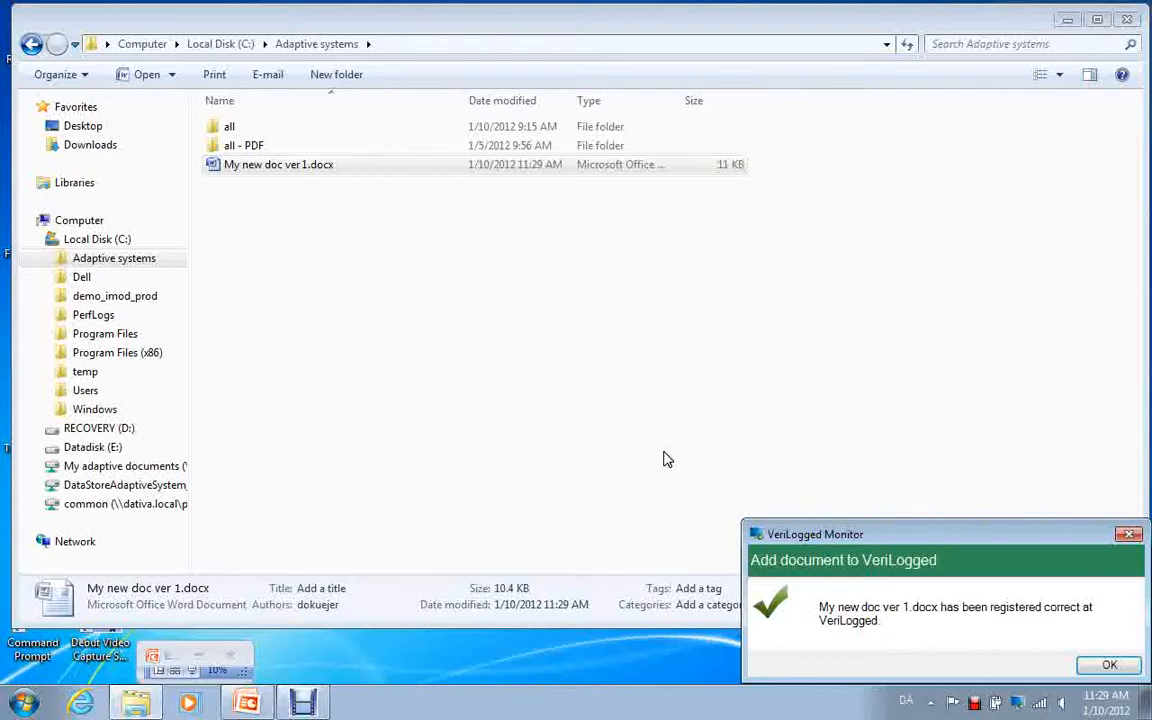
left_click(670, 411)
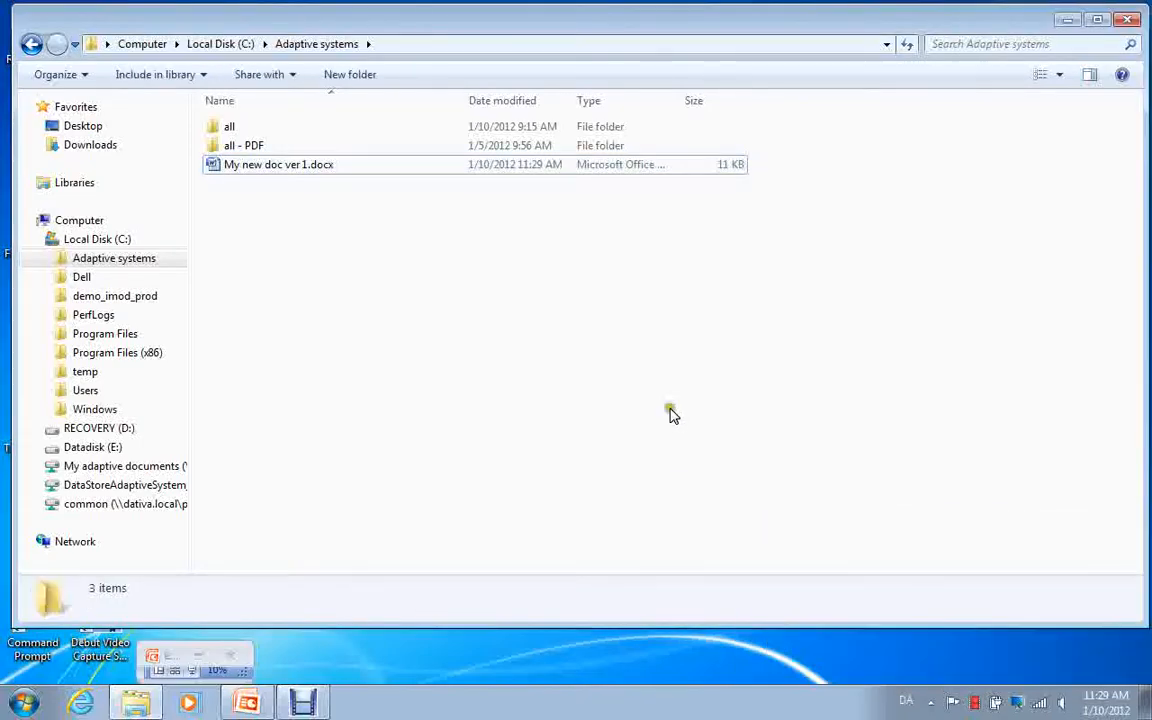
Open My new doc ver 1.docx and change its text to "This is my test ver 2"
double_click(256, 172)
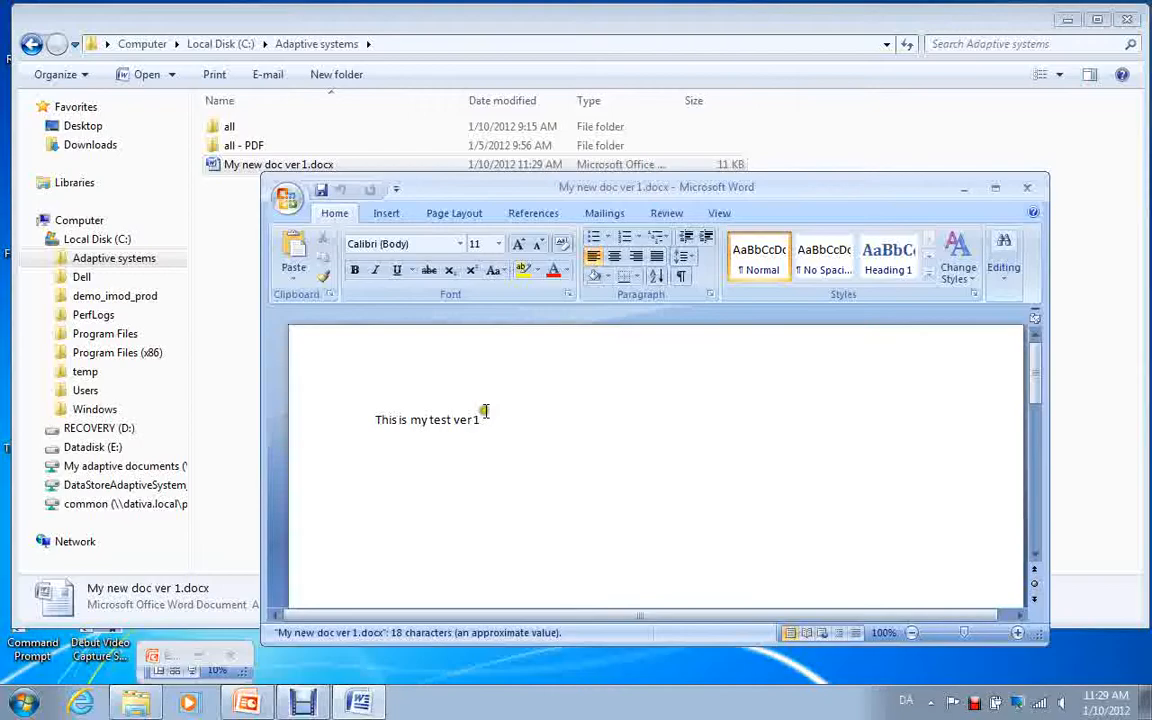
left_click(493, 420)
key("BackSpace")
type("2")
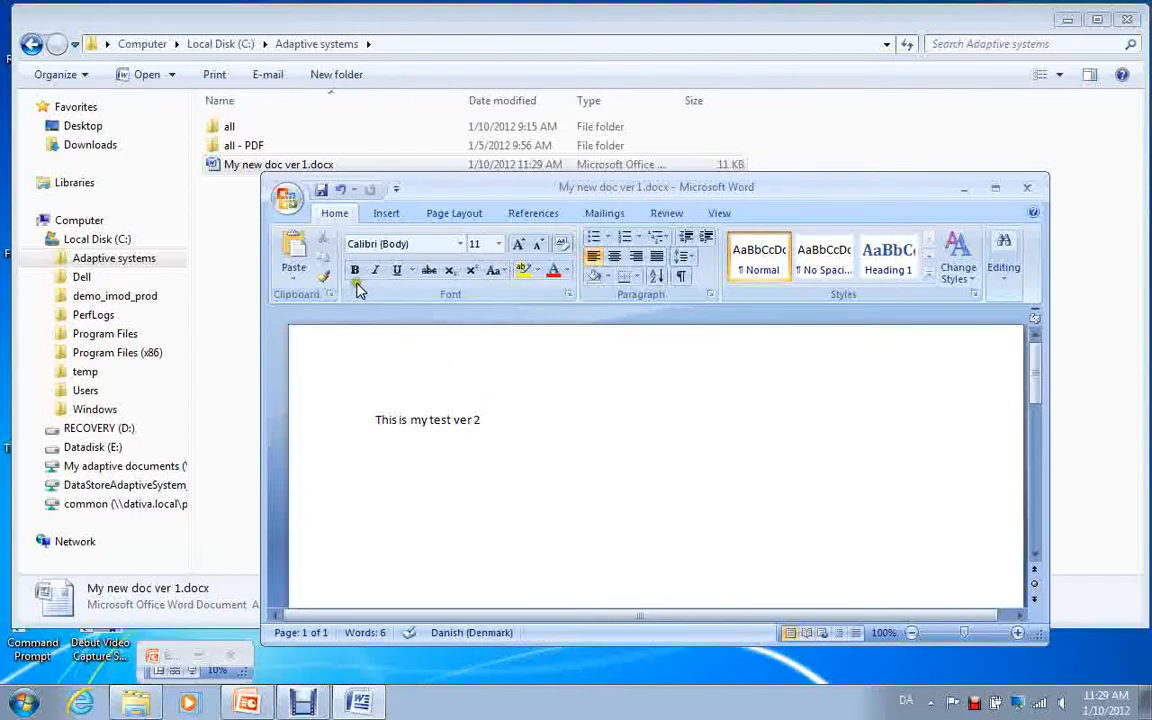
Save the edited document under the new name My new doc ver 2.docx in the Adaptive systems folder
left_click(287, 210)
left_click(303, 355)
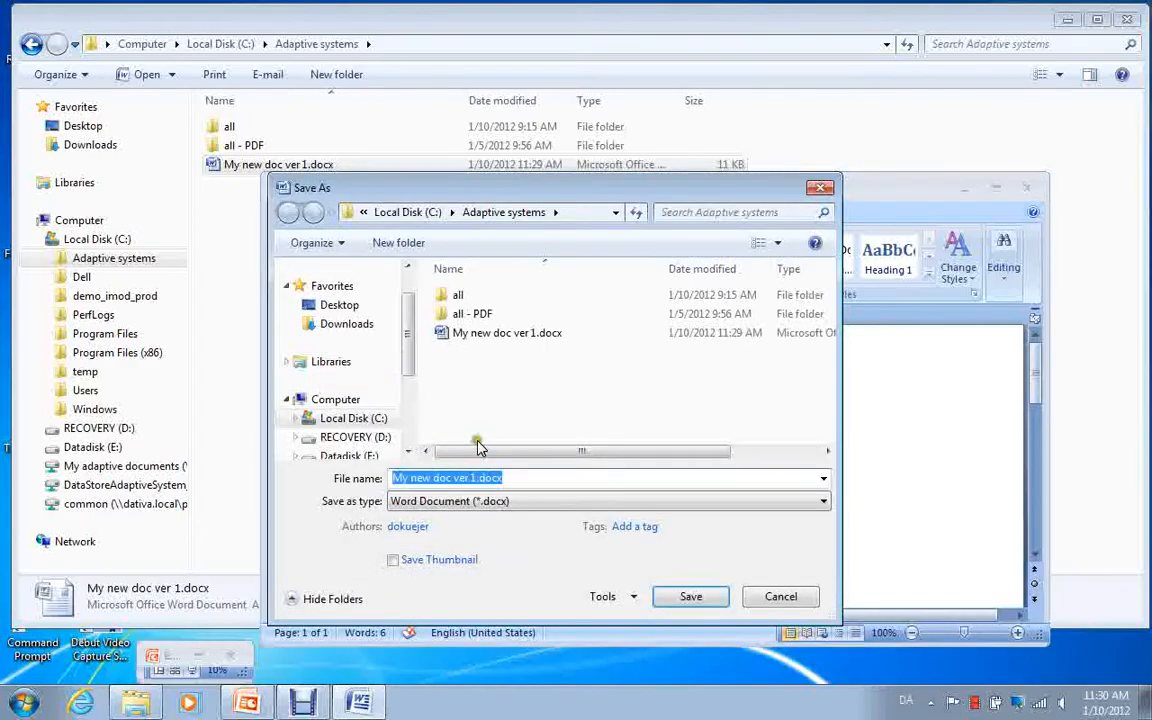
left_click(476, 478)
key("BackSpace")
type("2")
key("Return")
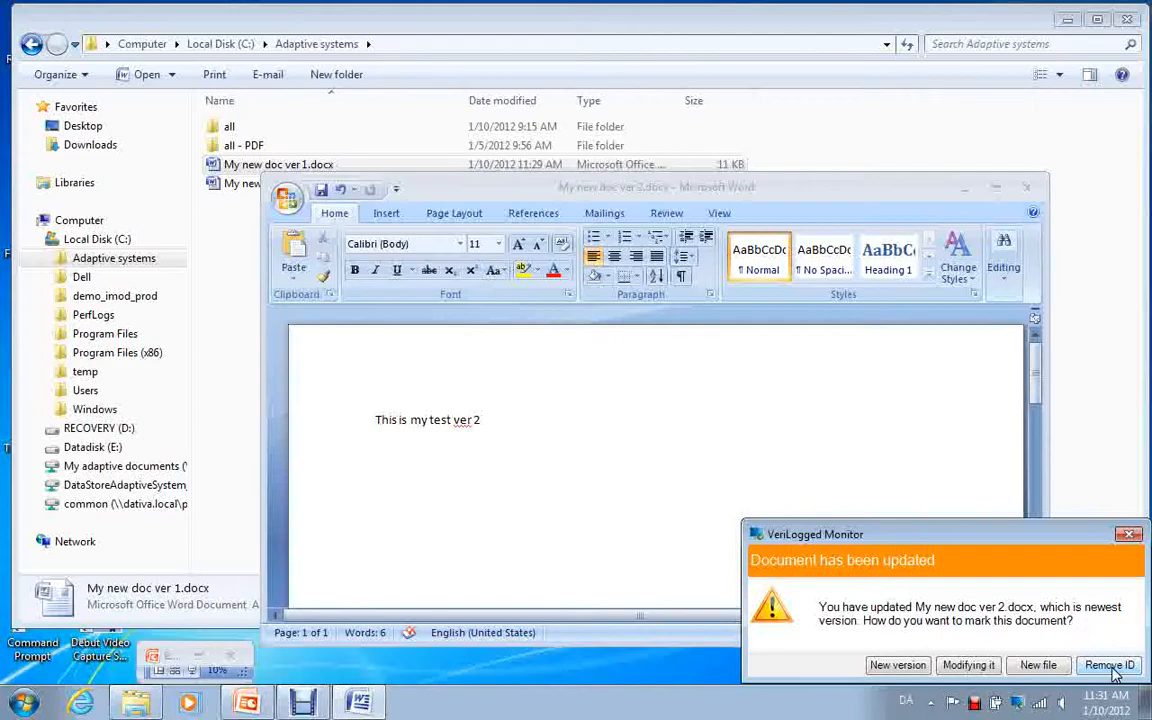
Register My new doc ver 2.docx in VeriLogged as a new version with the Purchase category, and close the document
left_click(892, 664)
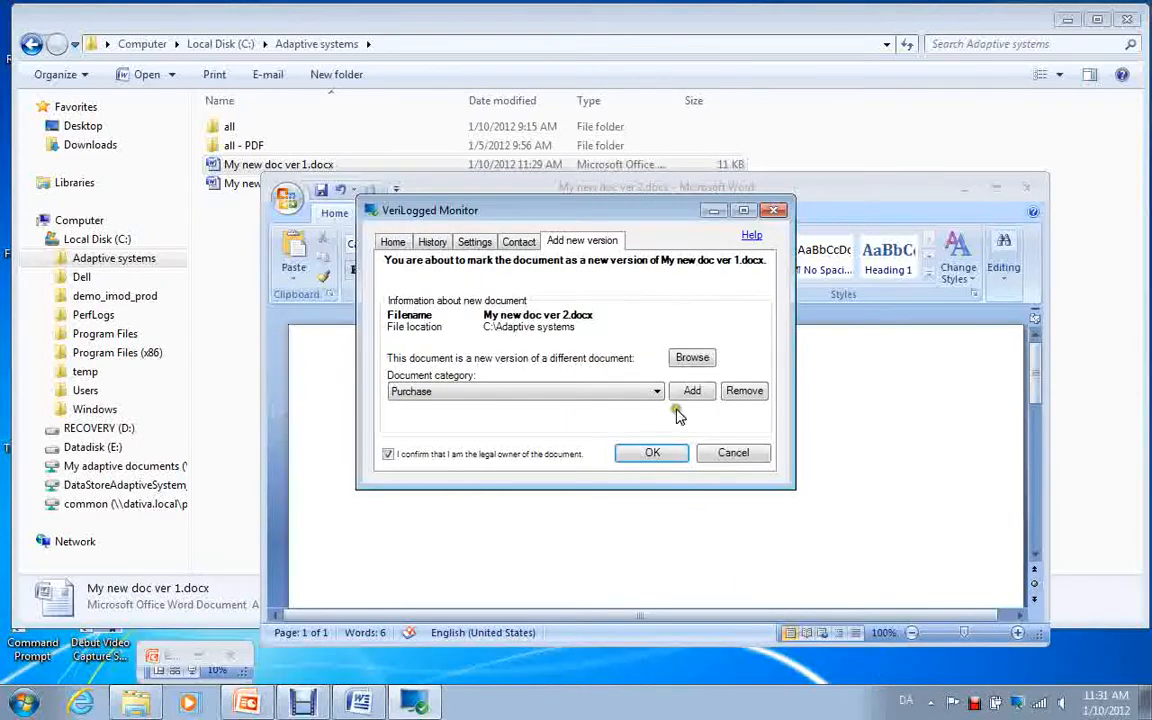
left_click(652, 453)
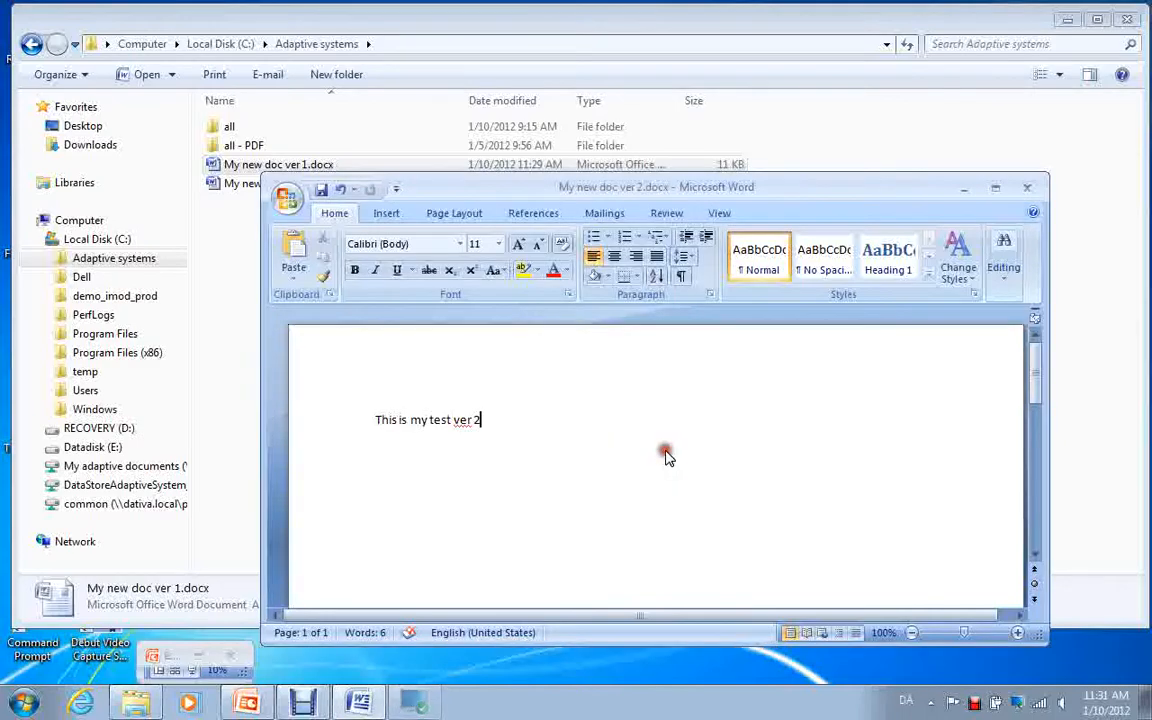
left_click(1028, 190)
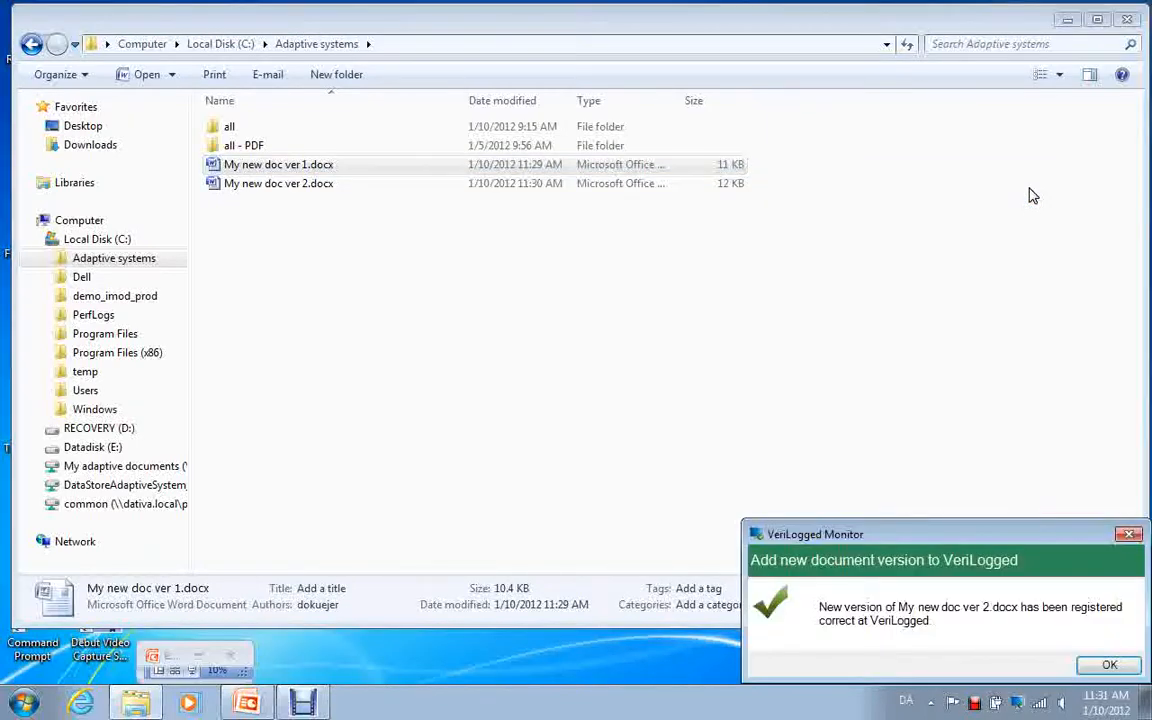
Open My new doc ver 1.docx to check its VeriLogged validation, and close it again
left_click(840, 307)
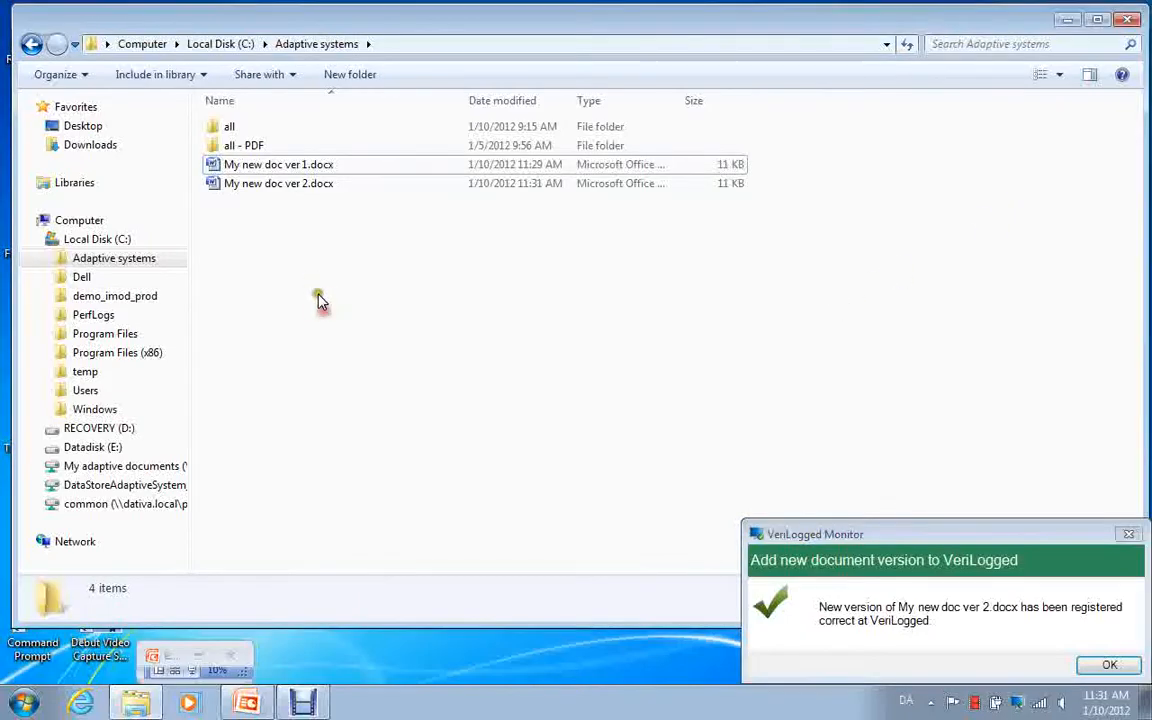
double_click(311, 172)
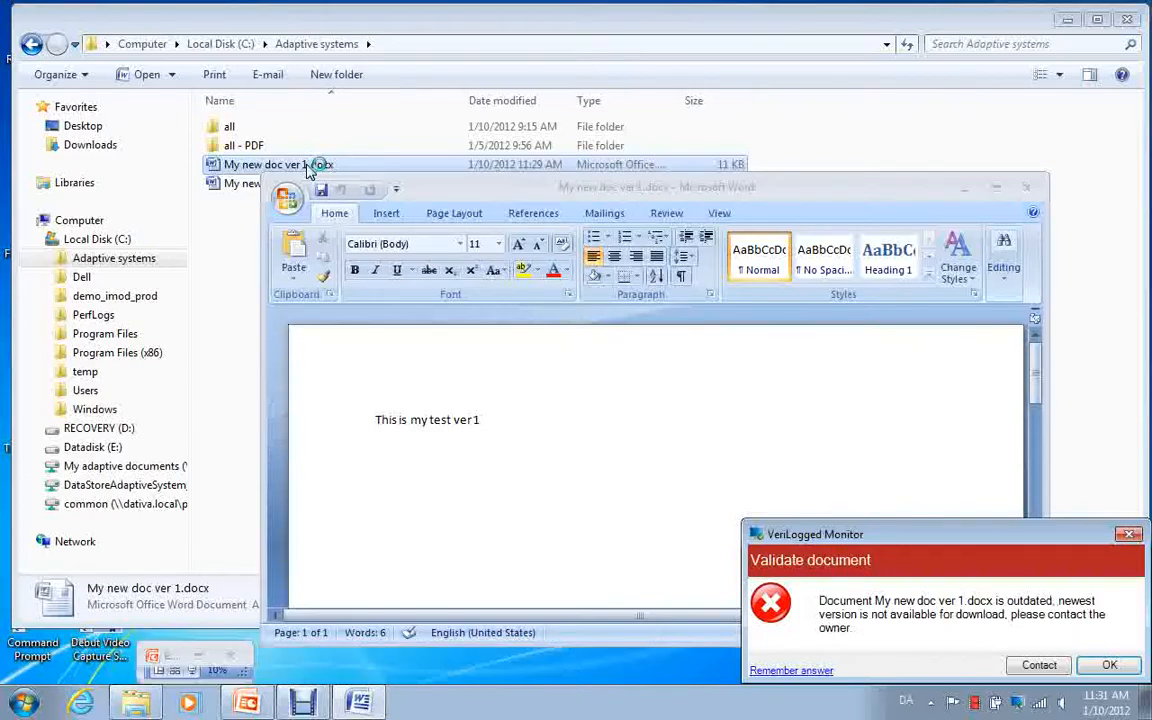
left_click(1028, 198)
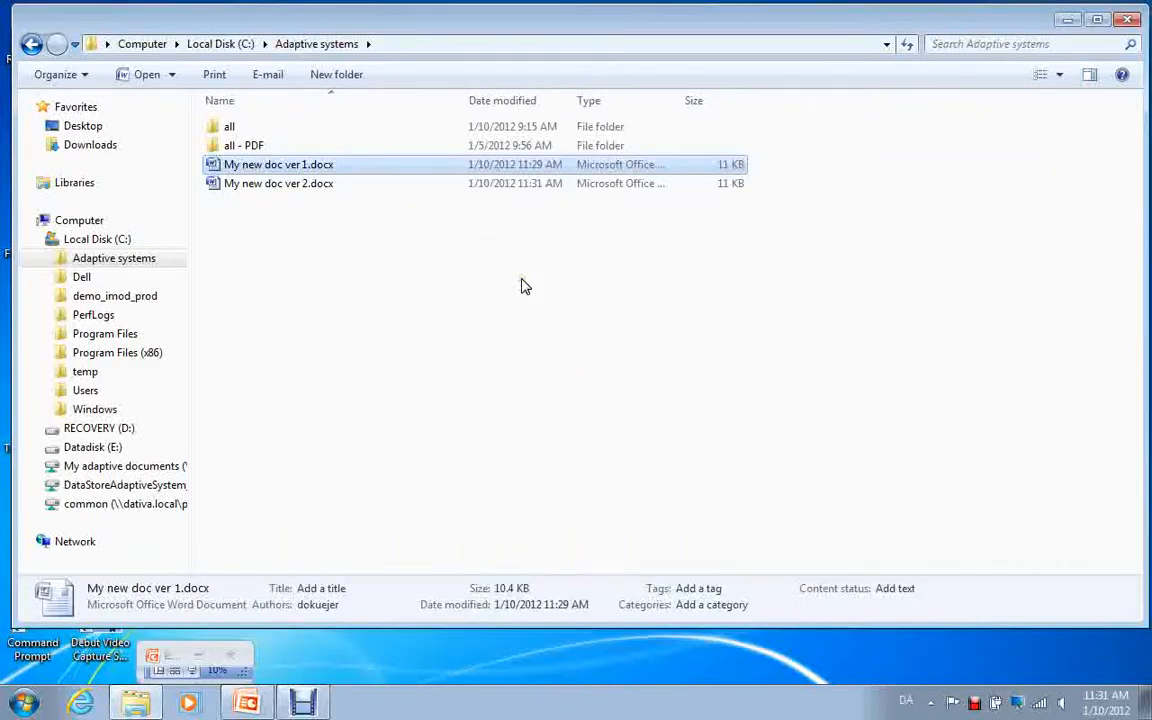
Copy My new doc ver 1.docx and My new doc ver 2.docx to the DataStoreAdaptiveSystem_prod network drive (Y:)
left_click(322, 190, "ctrl")
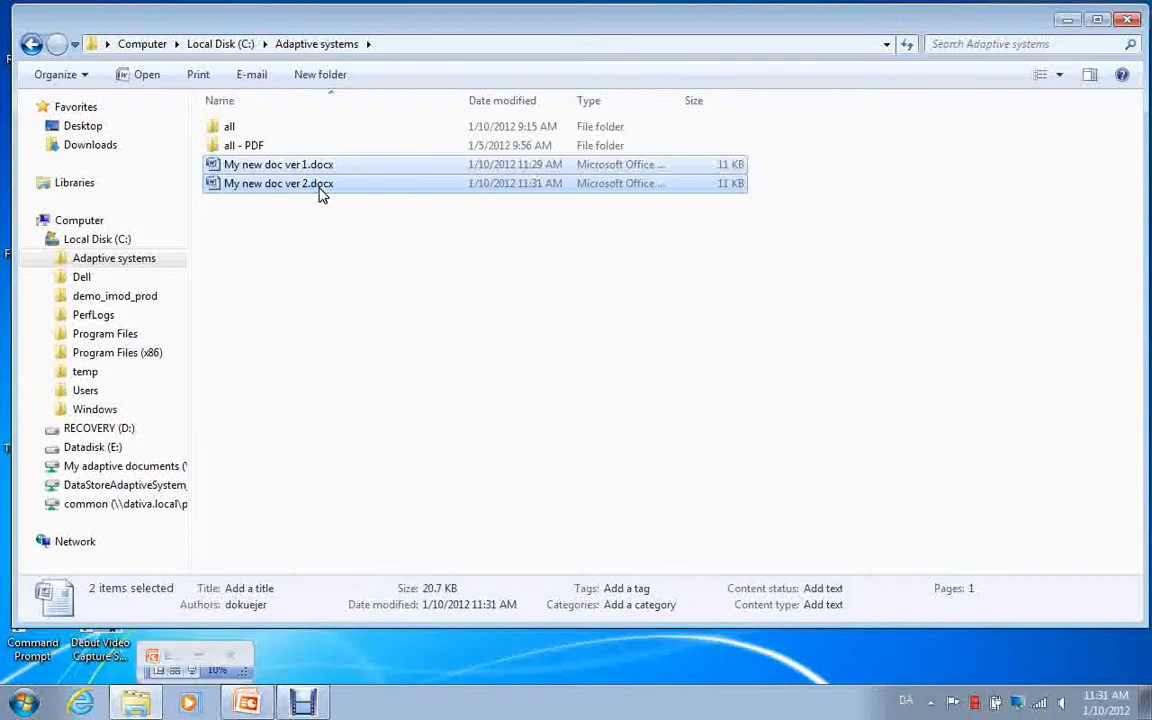
right_click(321, 193)
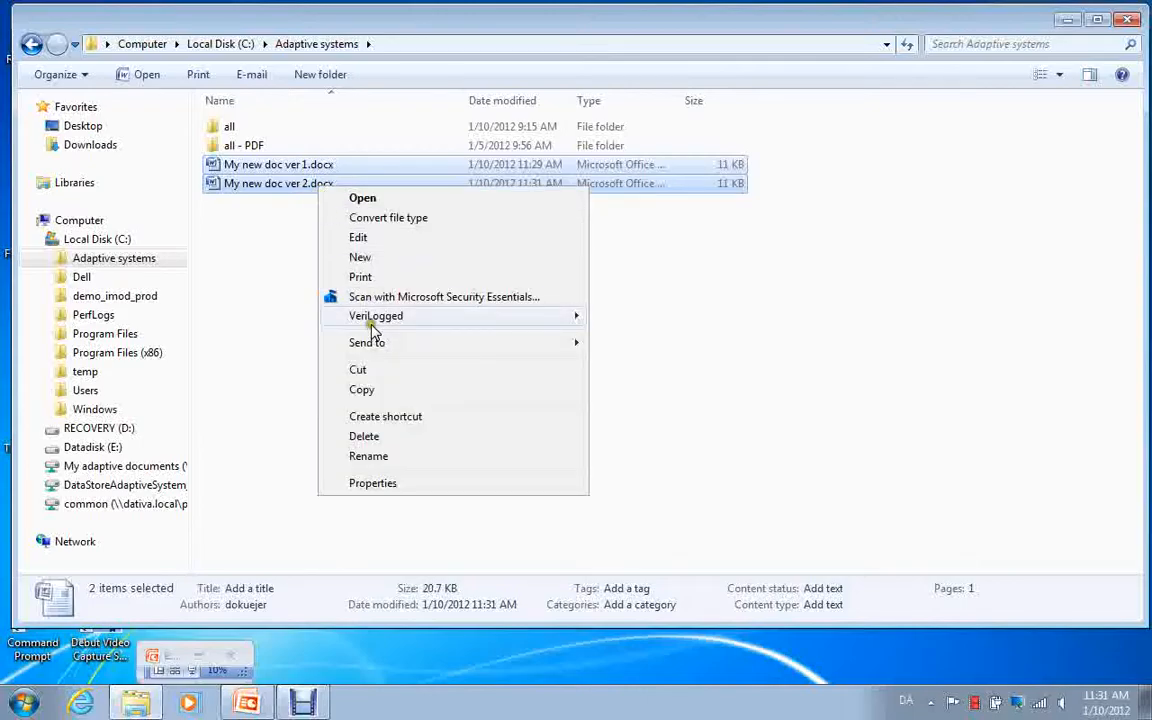
left_click(298, 401)
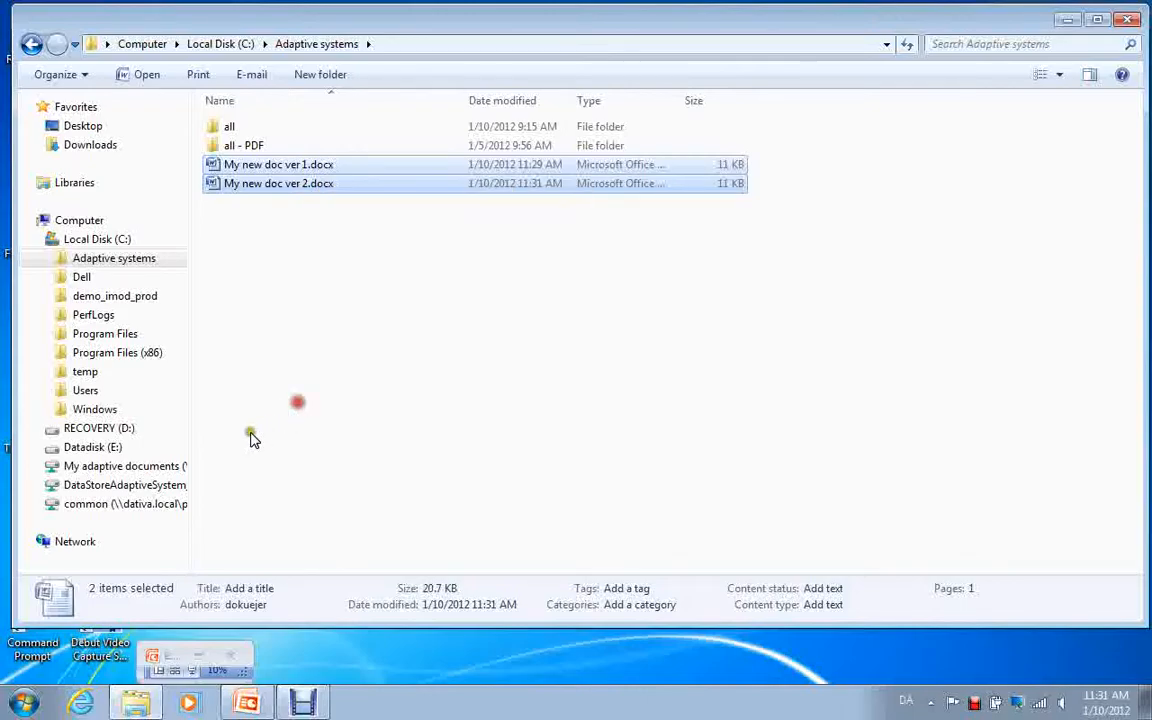
left_click(125, 487)
right_click(557, 377)
left_click(630, 500)
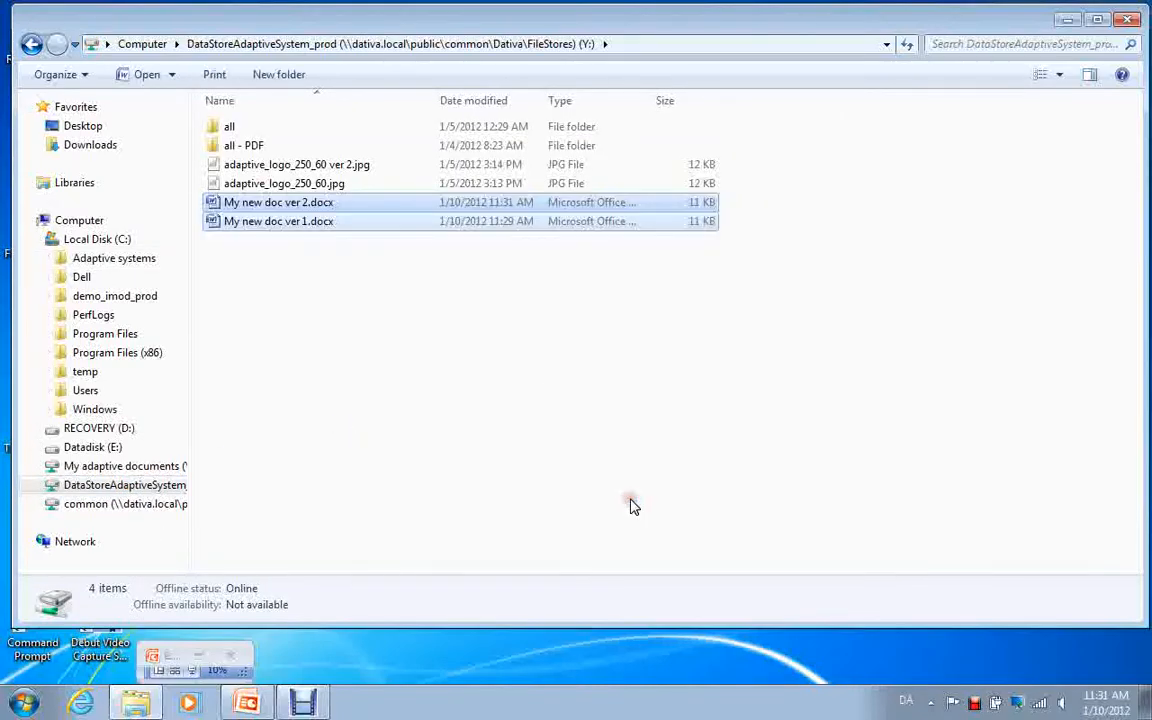
left_click(630, 505)
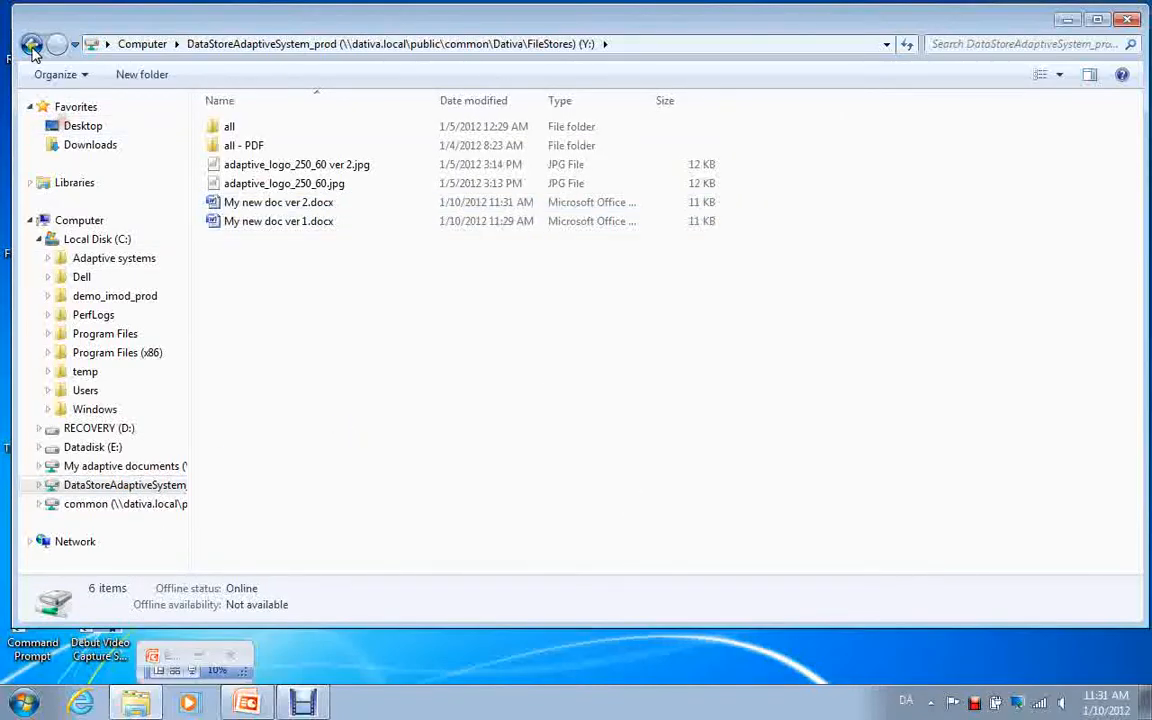
Delete My new doc ver 2.docx from the local Adaptive systems folder
left_click(95, 262)
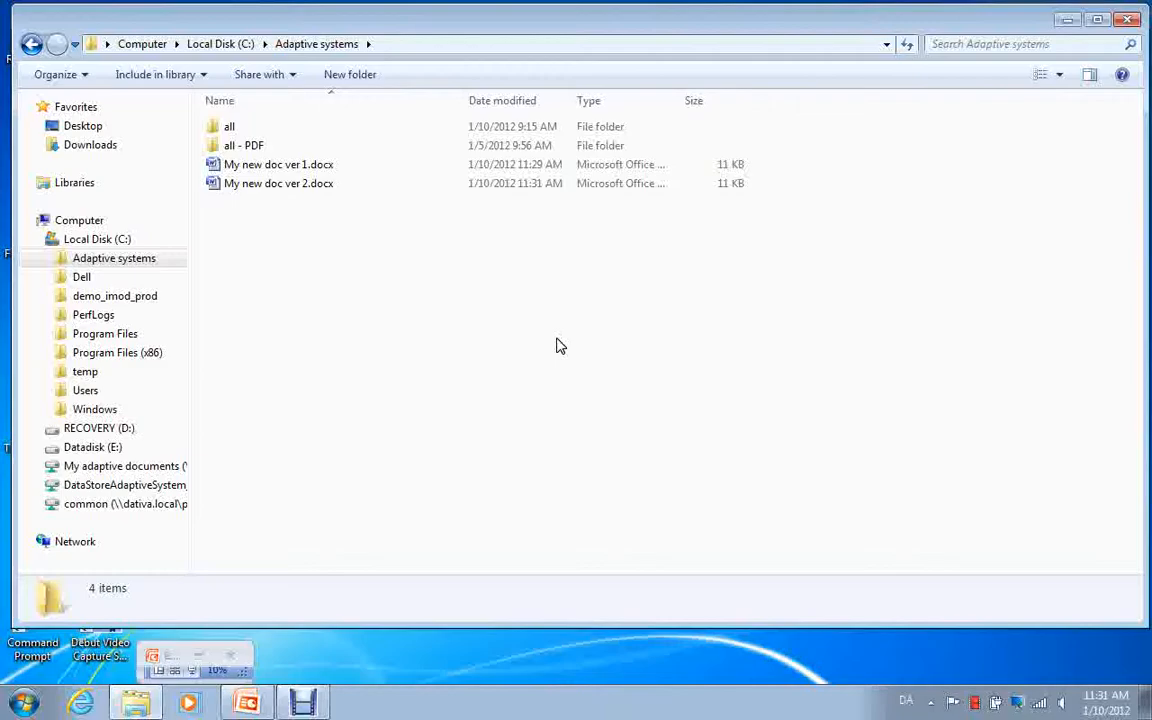
left_click(557, 343)
left_click(275, 190)
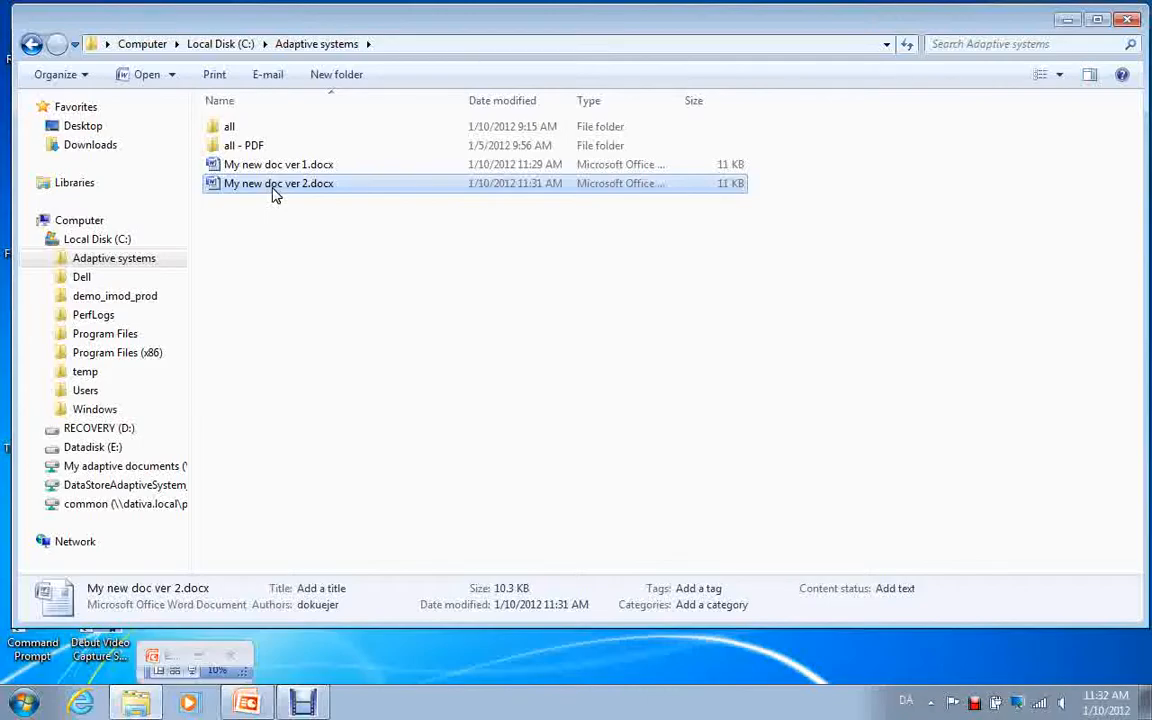
key("Delete")
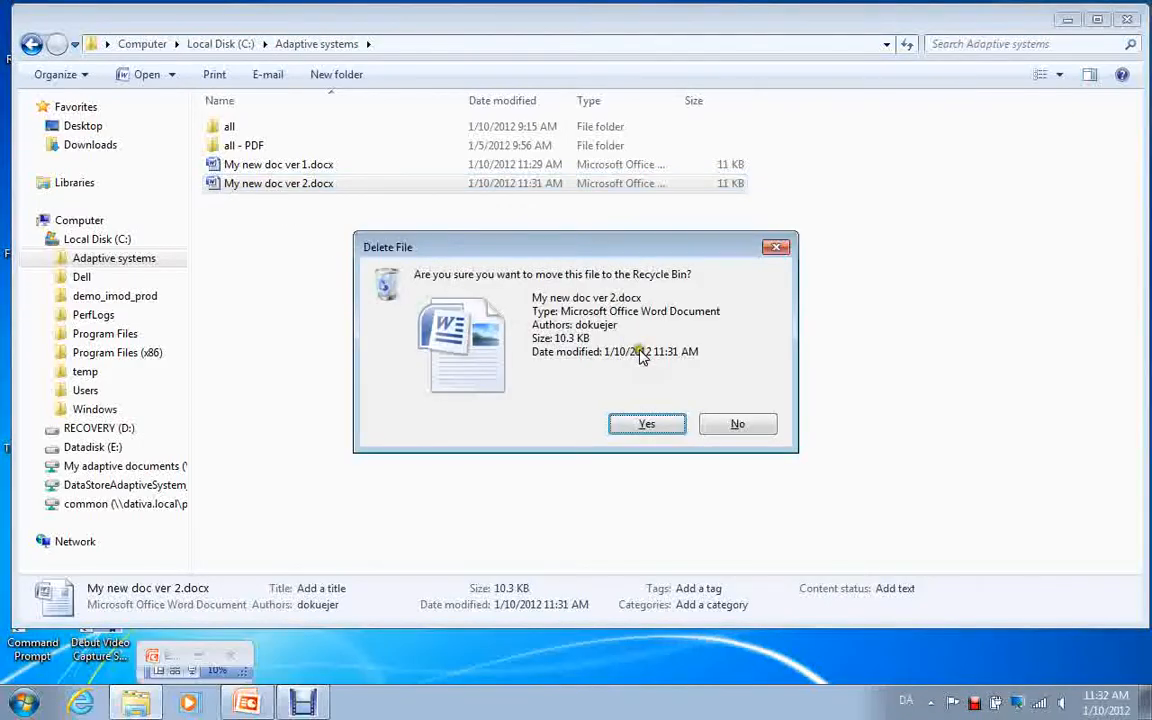
left_click(663, 429)
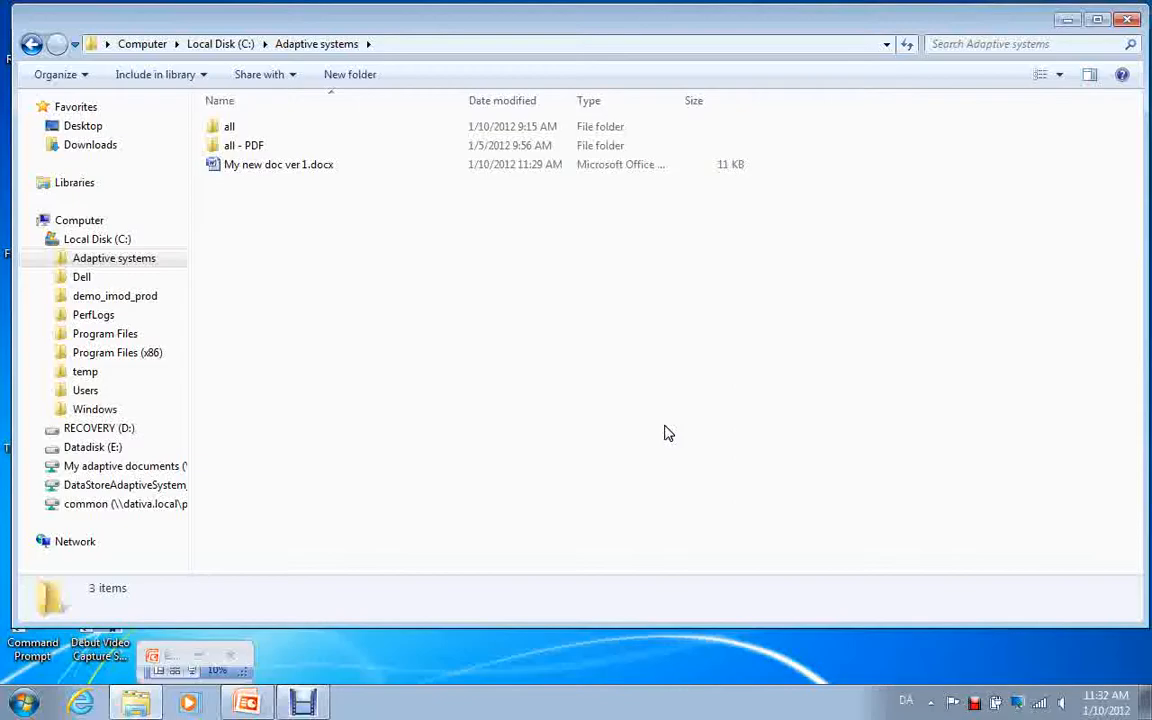
Open My new doc ver 1.docx from the Adaptive systems folder and accept VeriLogged's download of the newest version
double_click(268, 168)
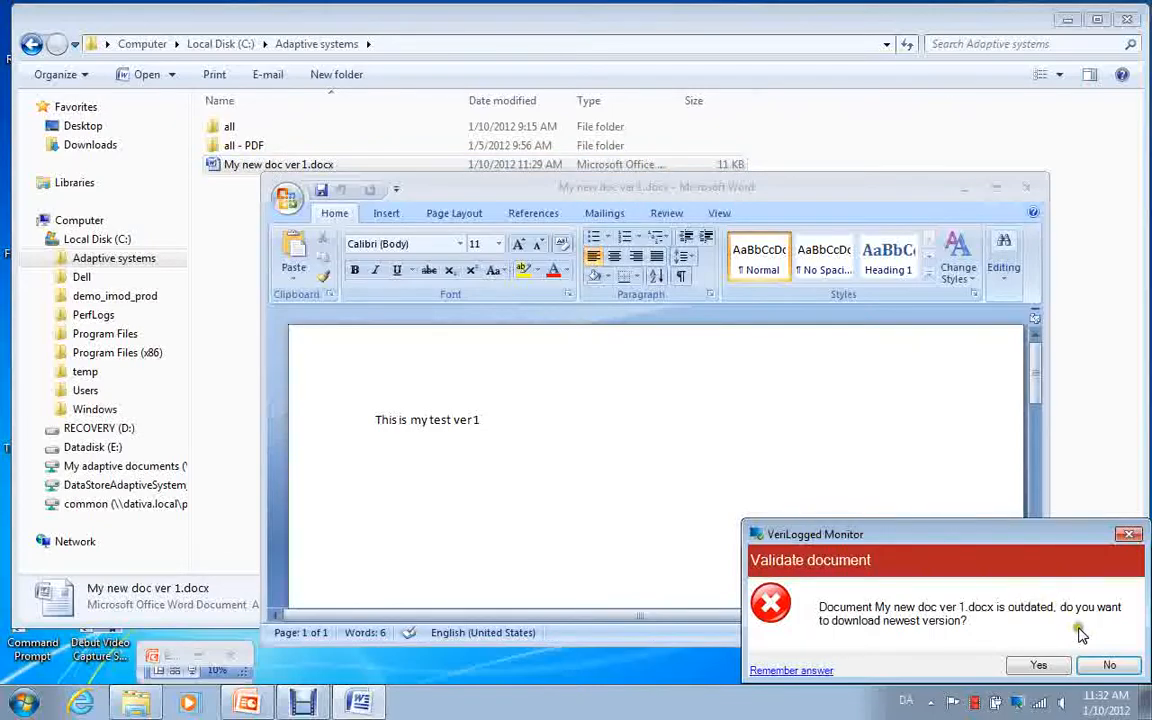
left_click(1039, 666)
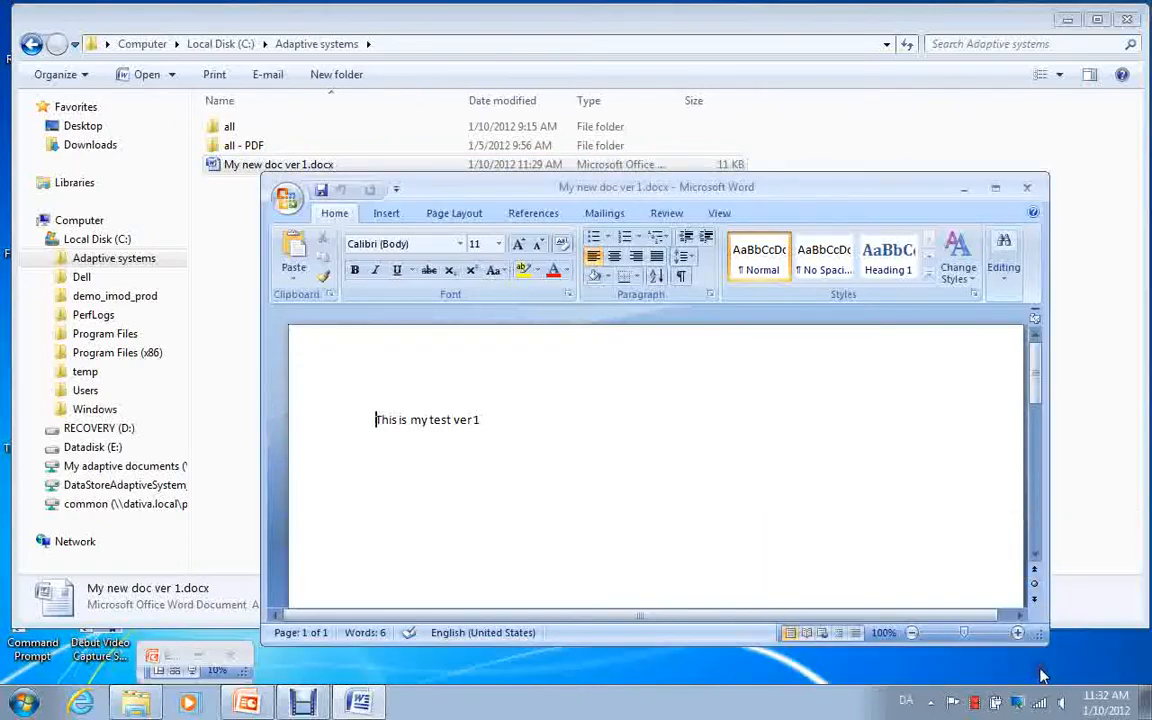